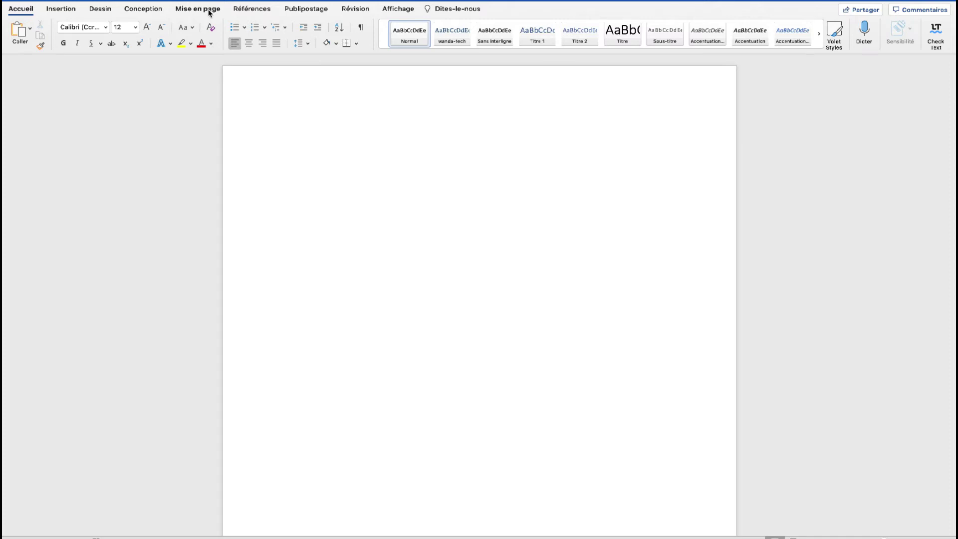
# - Open the online 3D models library for the blank document
pyautogui.click(209, 10)
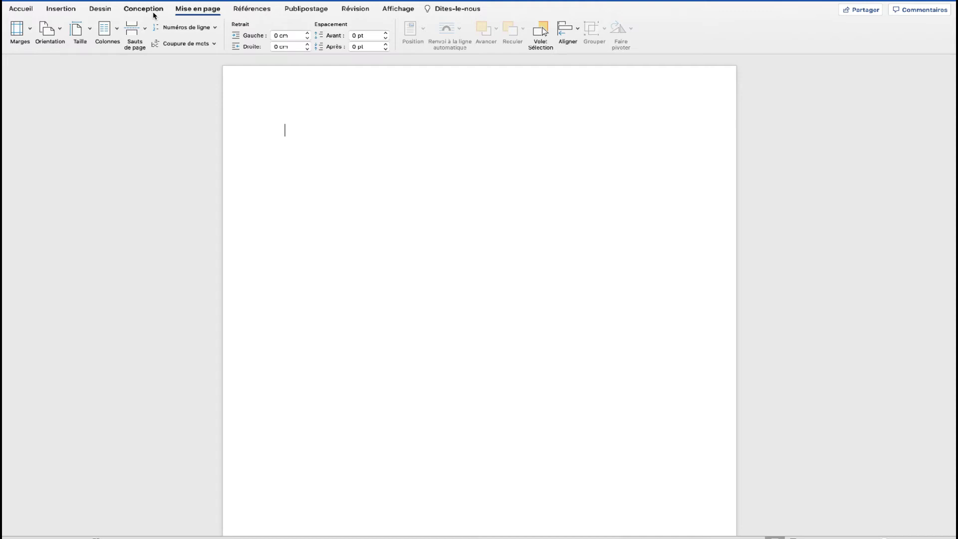
pyautogui.click(61, 8)
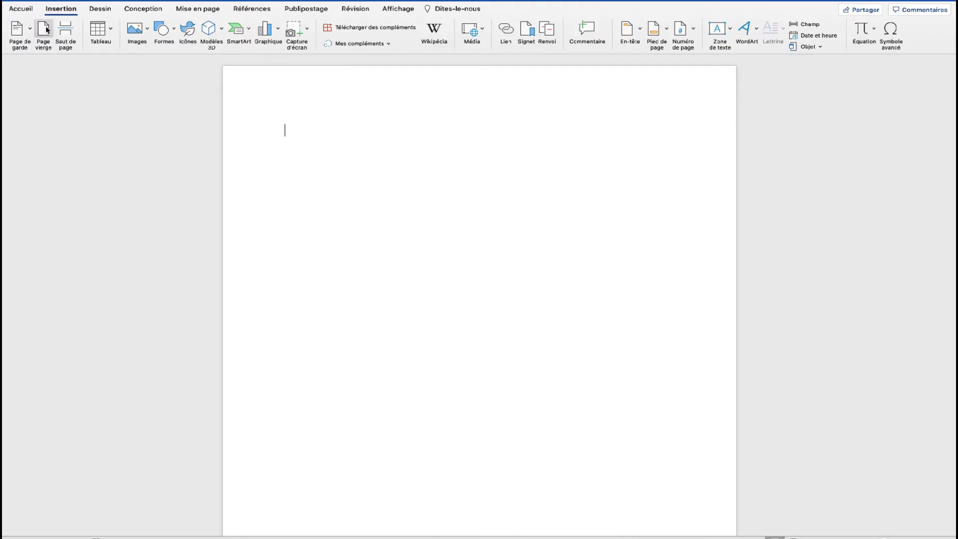
pyautogui.click(220, 32)
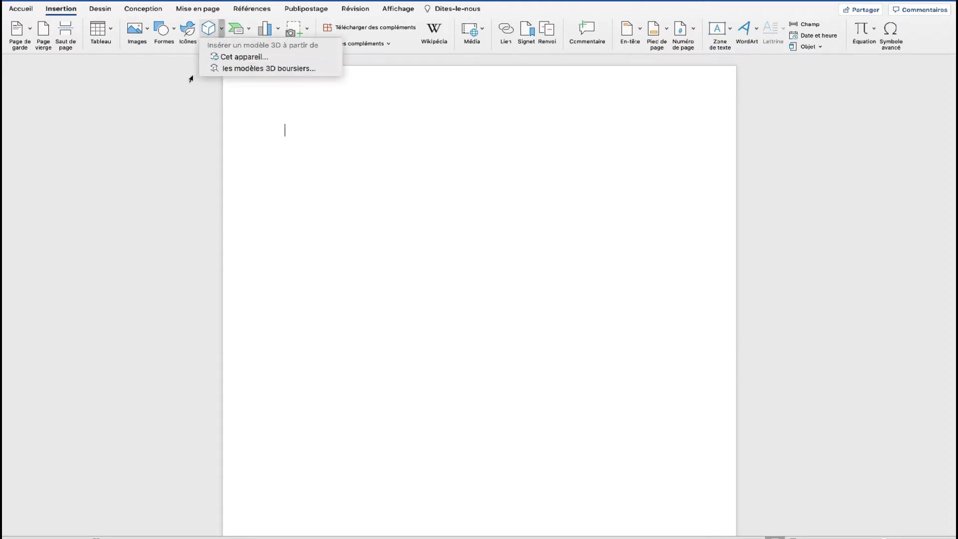
pyautogui.click(209, 33)
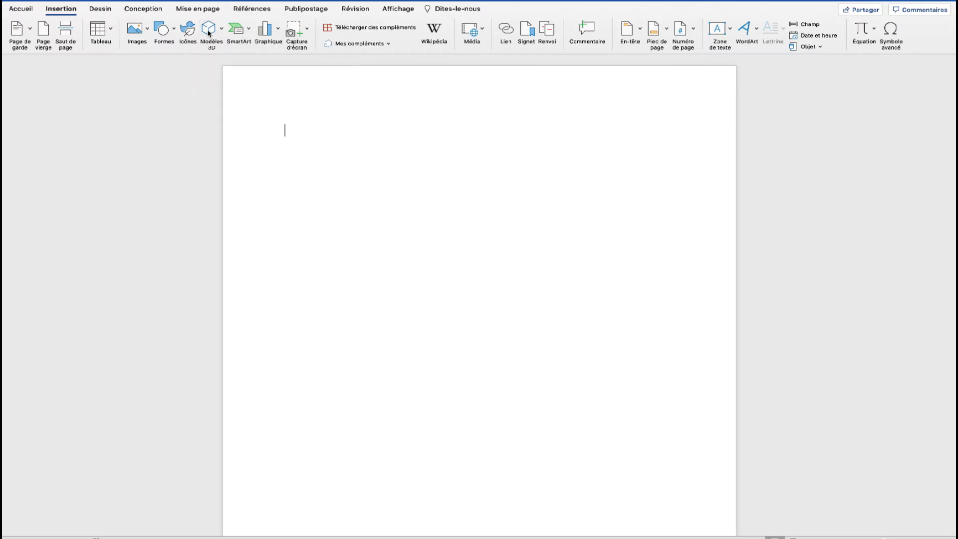
pyautogui.click(209, 33)
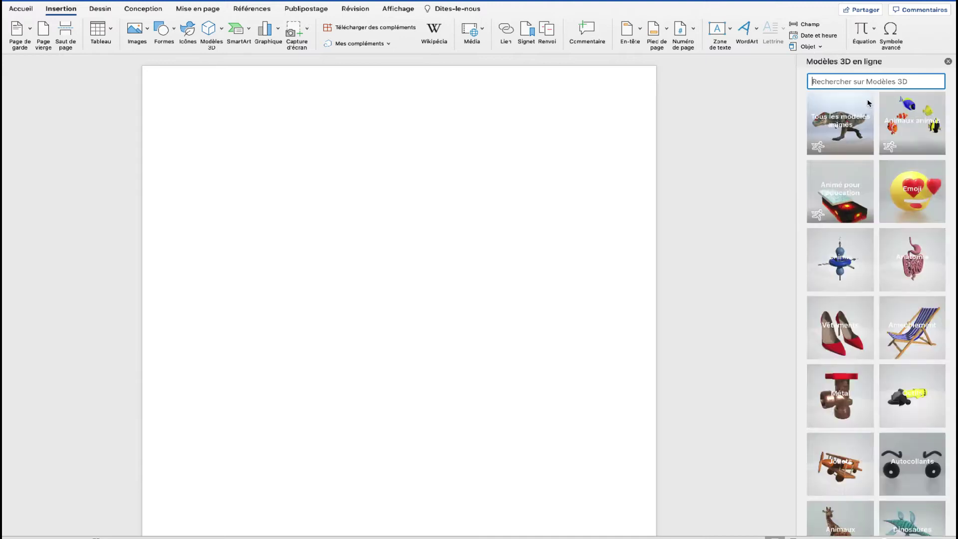
# - Browse the online 3D model categories and open the Sculptures category
pyautogui.scroll(-10, 876, 299)
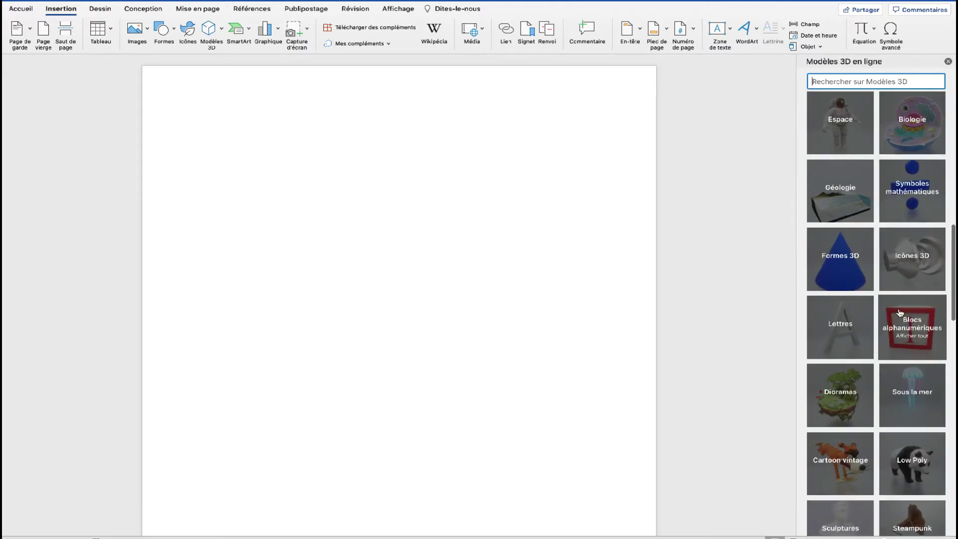
pyautogui.scroll(-5, 900, 313)
pyautogui.scroll(-15, 900, 313)
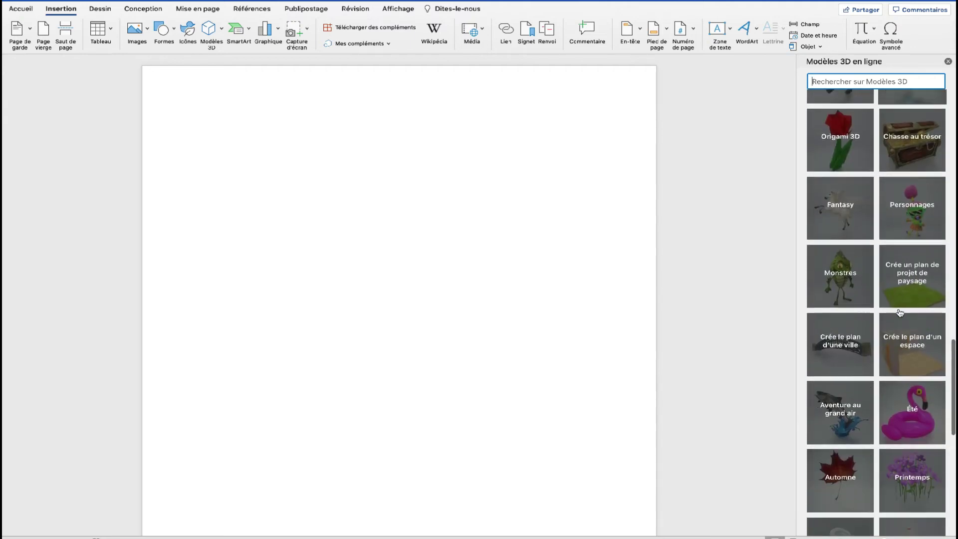
pyautogui.scroll(15, 900, 313)
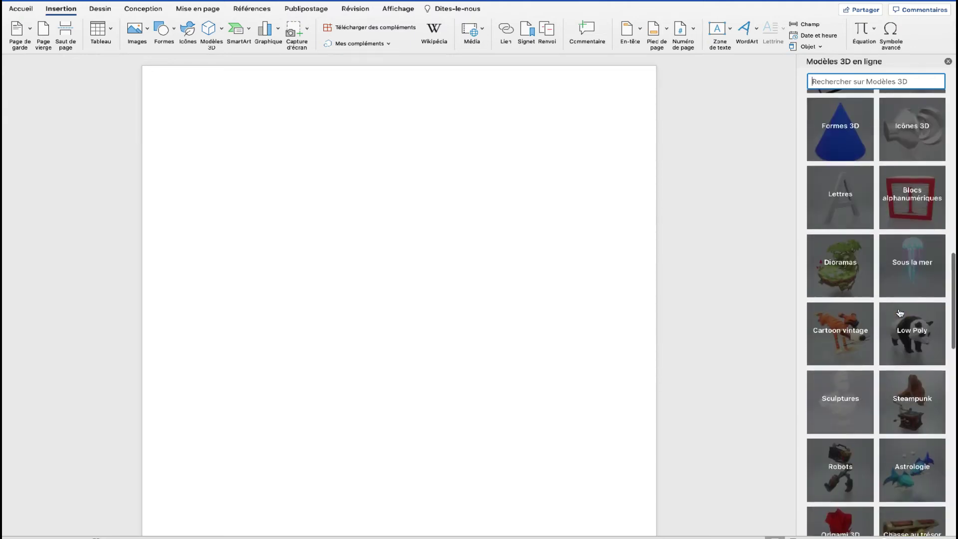
pyautogui.click(843, 405)
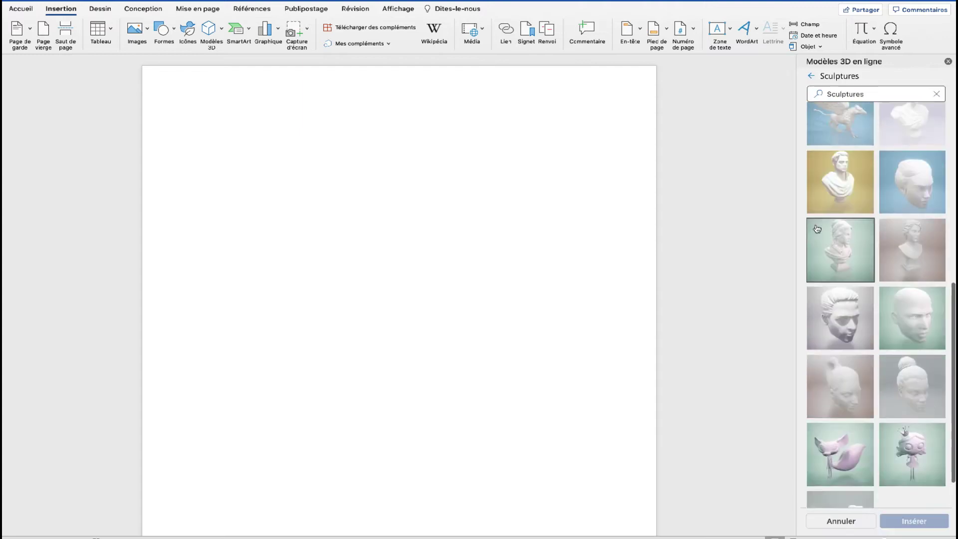
# - Insert the white T-rex sculpture into the document
pyautogui.scroll(-3, 817, 229)
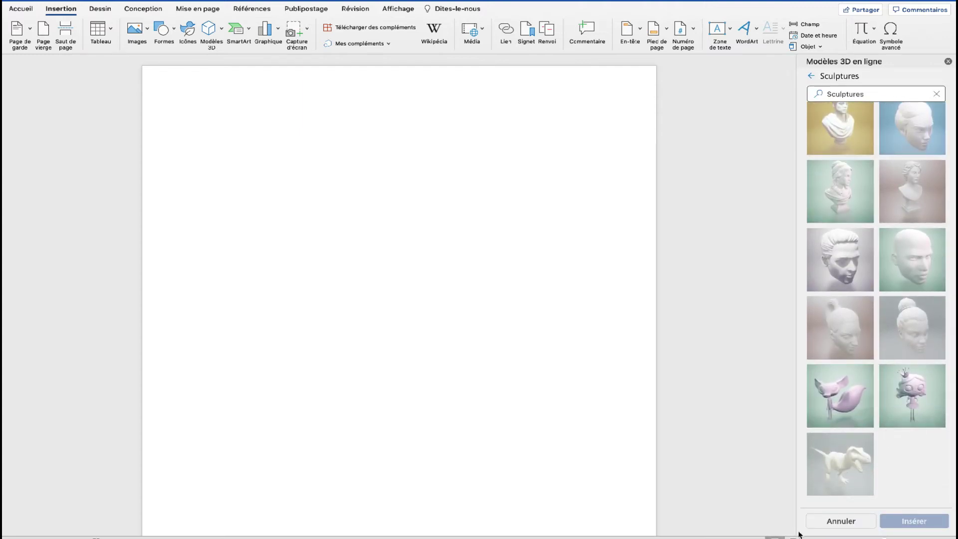
pyautogui.click(842, 465)
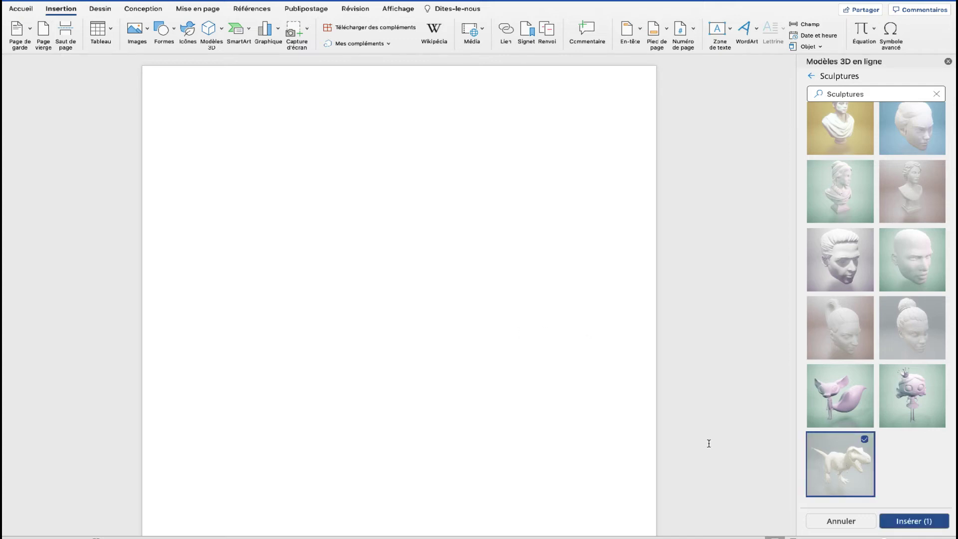
pyautogui.click(914, 521)
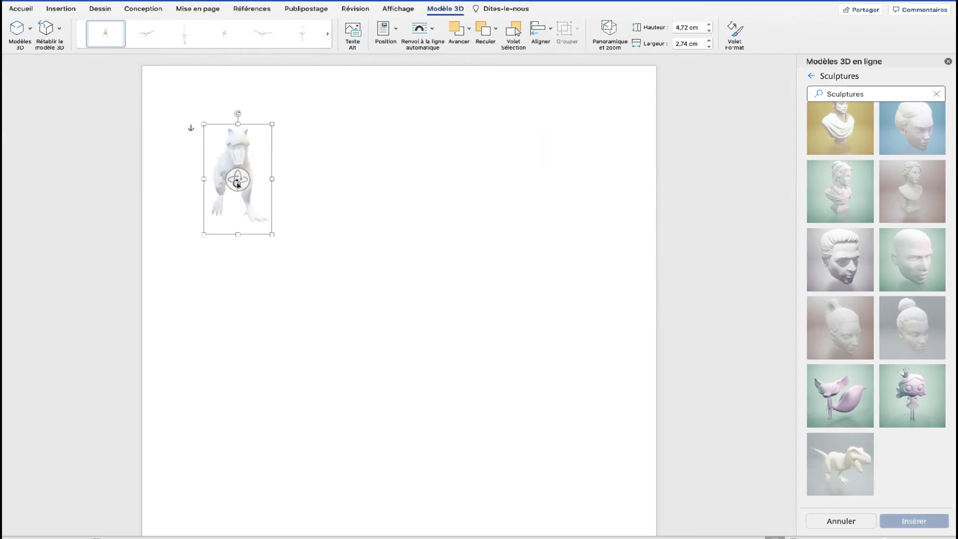
# - Rotate the T-rex model into a side profile facing right and enlarge it to about 6.33 cm high by 12.09 cm wide
pyautogui.moveTo(238, 183); pyautogui.dragTo(331, 173)
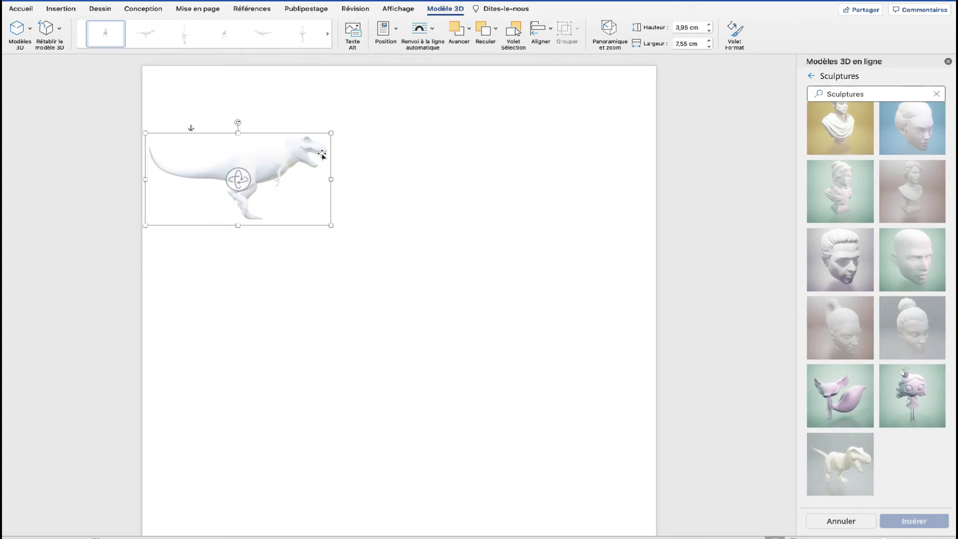
pyautogui.moveTo(330, 133); pyautogui.dragTo(451, 84)
pyautogui.click(359, 105)
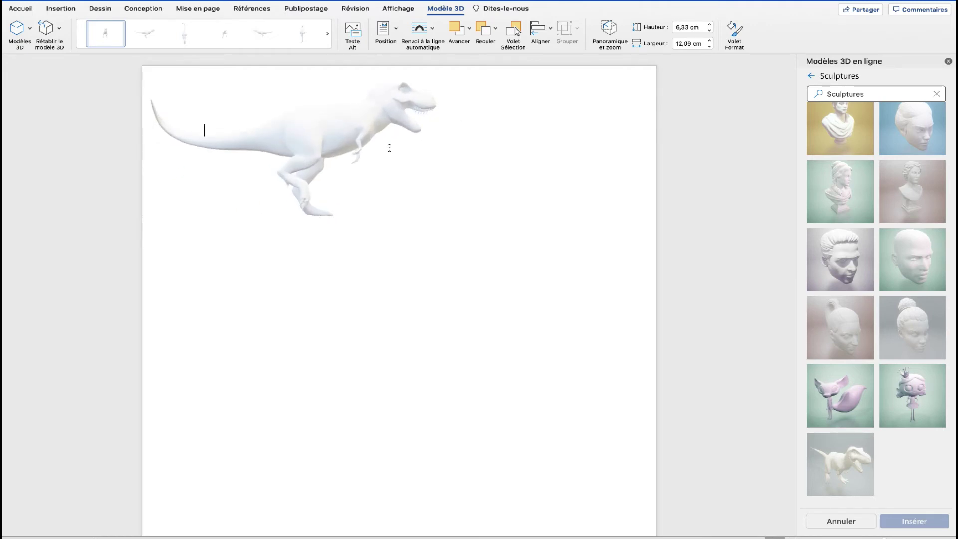
# - Move the T-rex lower and toward the middle of the page, and rotate it freely until it is seen from behind and above
pyautogui.click(322, 149)
pyautogui.moveTo(323, 149); pyautogui.dragTo(345, 269)
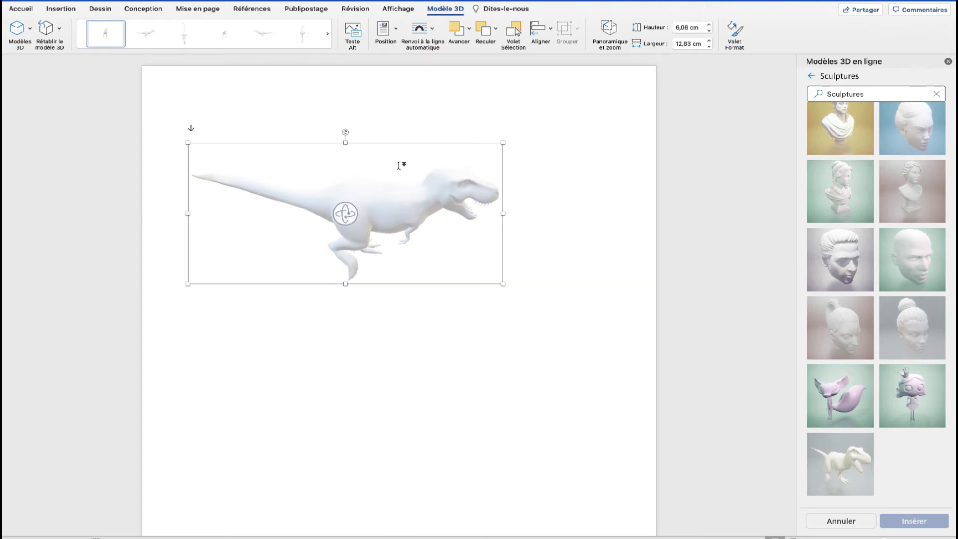
pyautogui.click(421, 121)
pyautogui.click(390, 215)
pyautogui.moveTo(391, 216); pyautogui.dragTo(492, 211)
pyautogui.moveTo(357, 268); pyautogui.dragTo(352, 159)
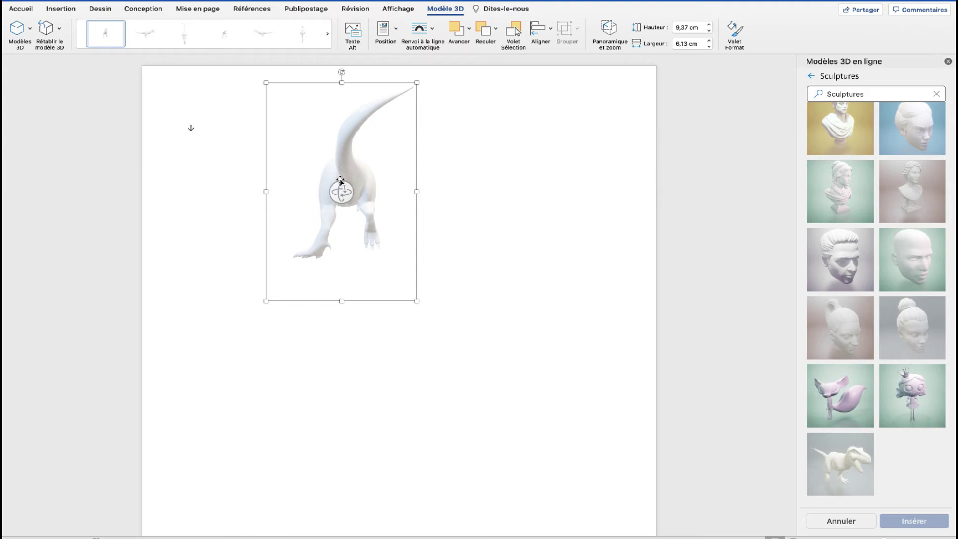
pyautogui.moveTo(341, 192); pyautogui.dragTo(340, 273)
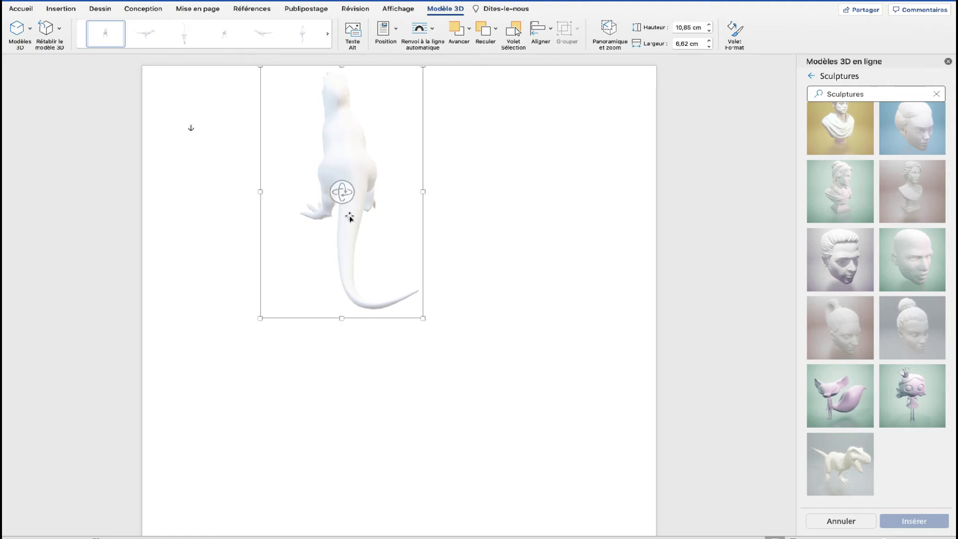
# - Try several preset views on the T-rex, ending with the rear three-quarter view whose tail points toward the lower left
pyautogui.doubleClick(368, 170)
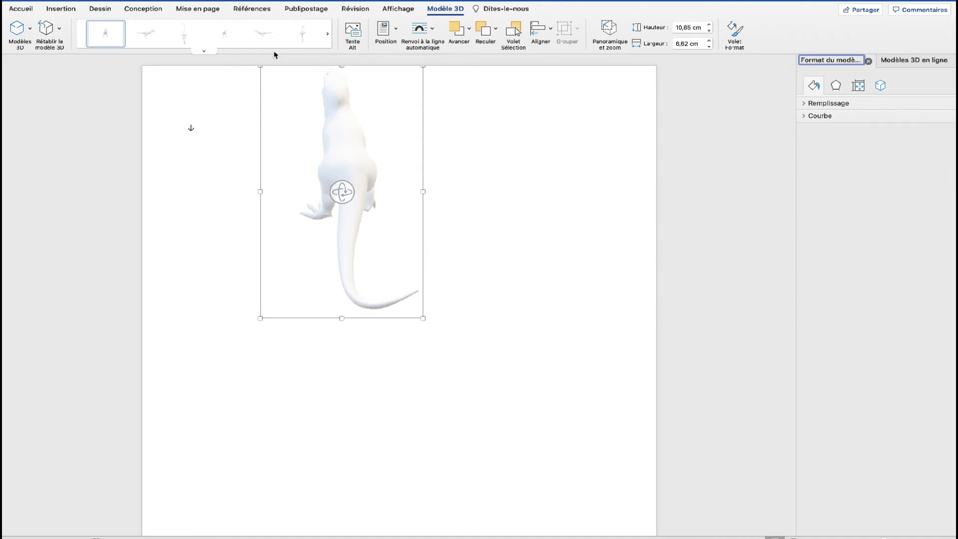
pyautogui.click(327, 34)
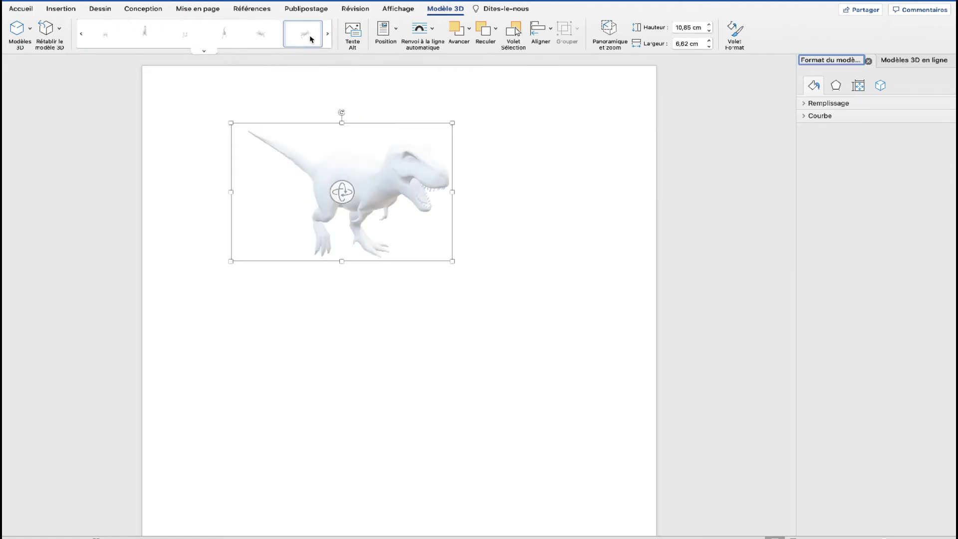
pyautogui.click(261, 34)
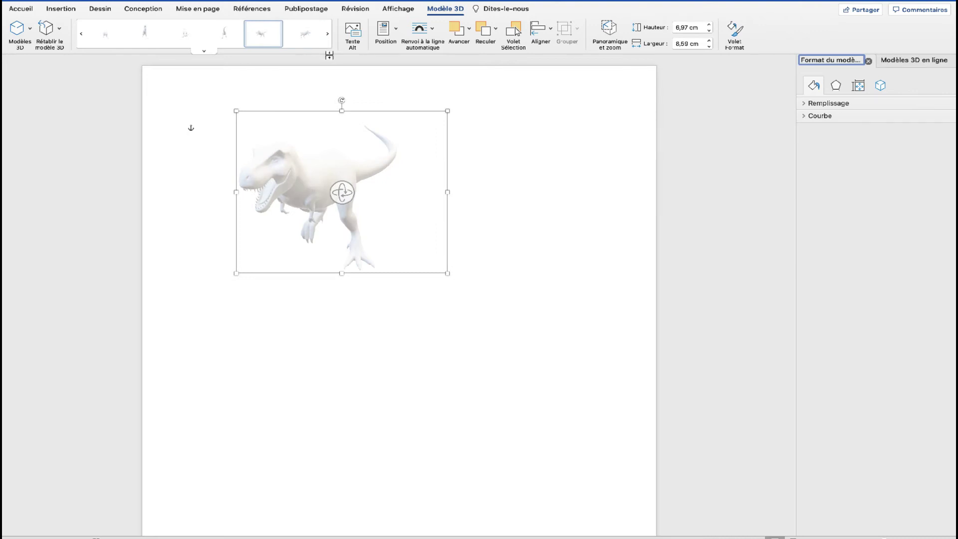
pyautogui.click(327, 33)
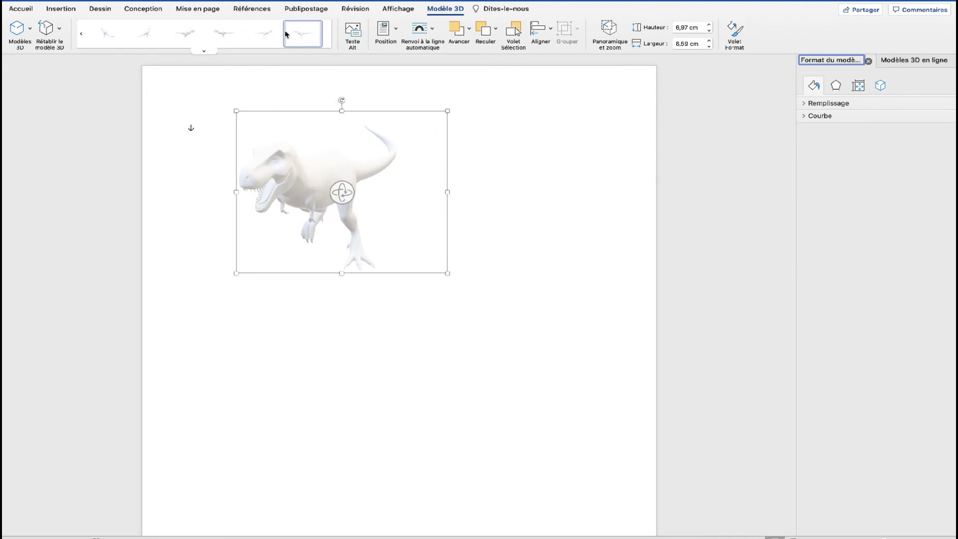
pyautogui.click(286, 31)
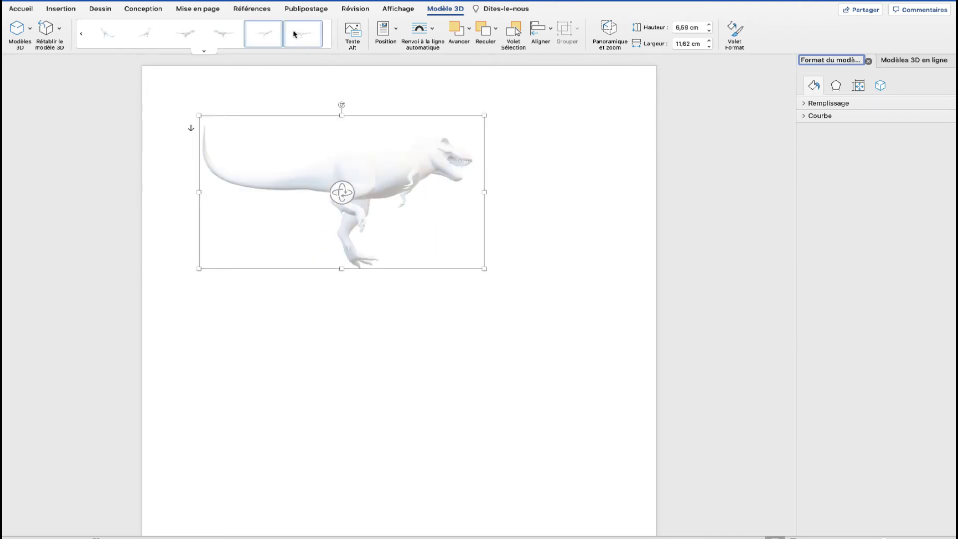
pyautogui.click(298, 36)
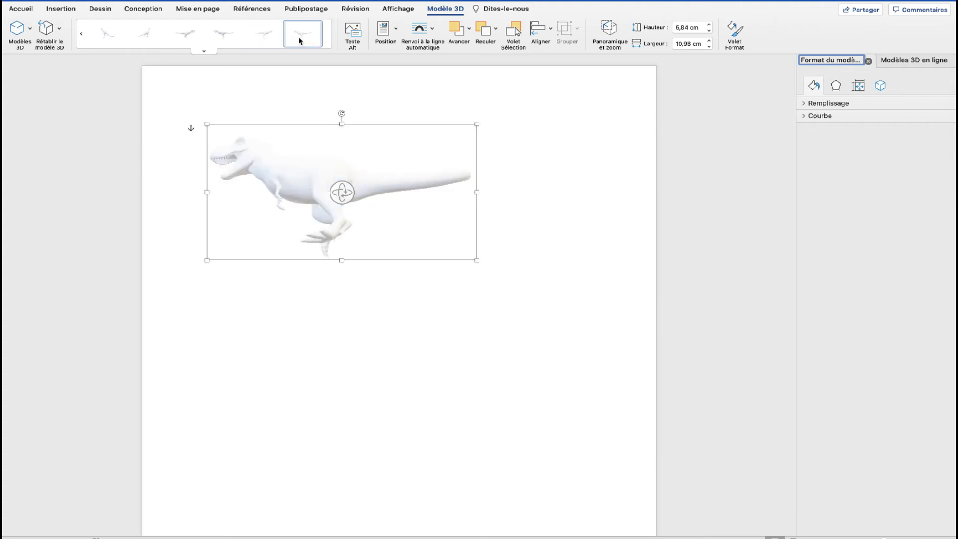
pyautogui.click(271, 38)
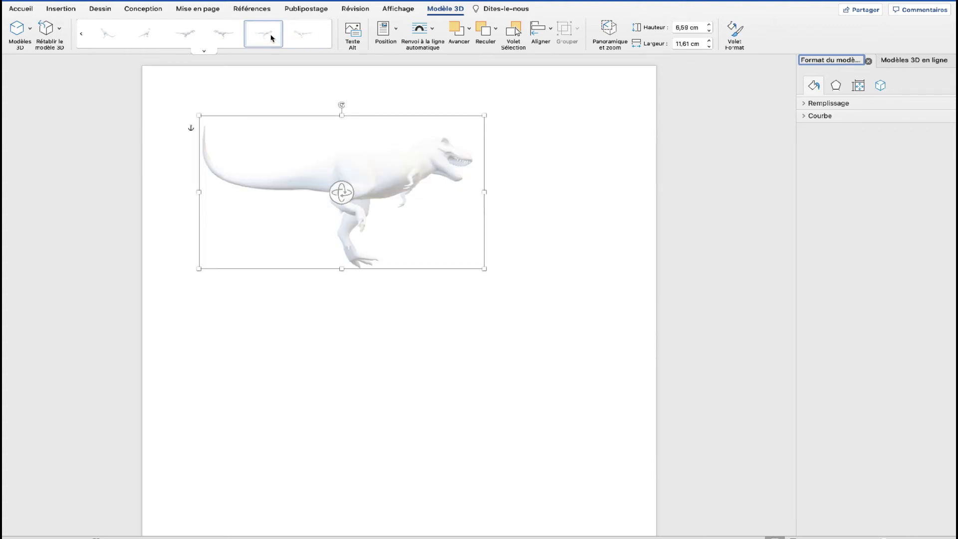
pyautogui.click(225, 34)
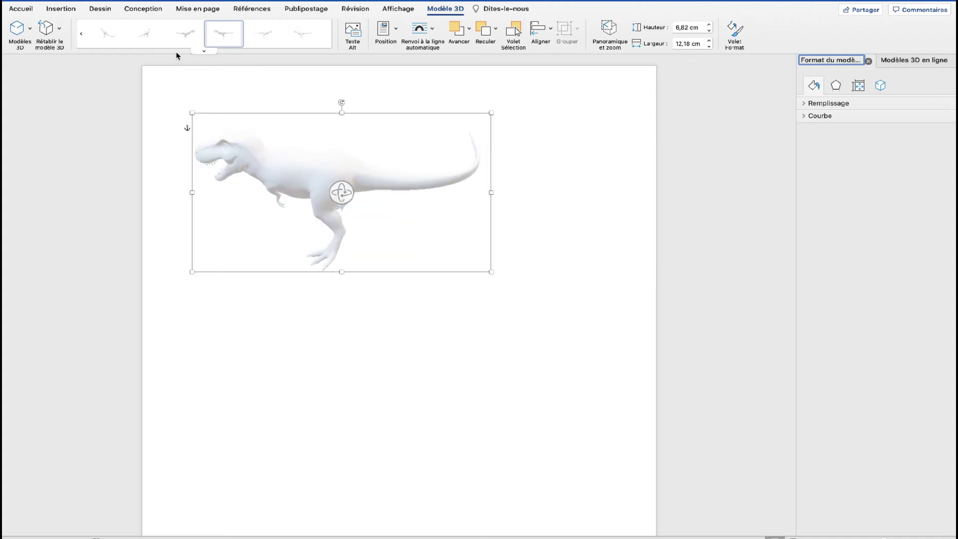
pyautogui.click(184, 34)
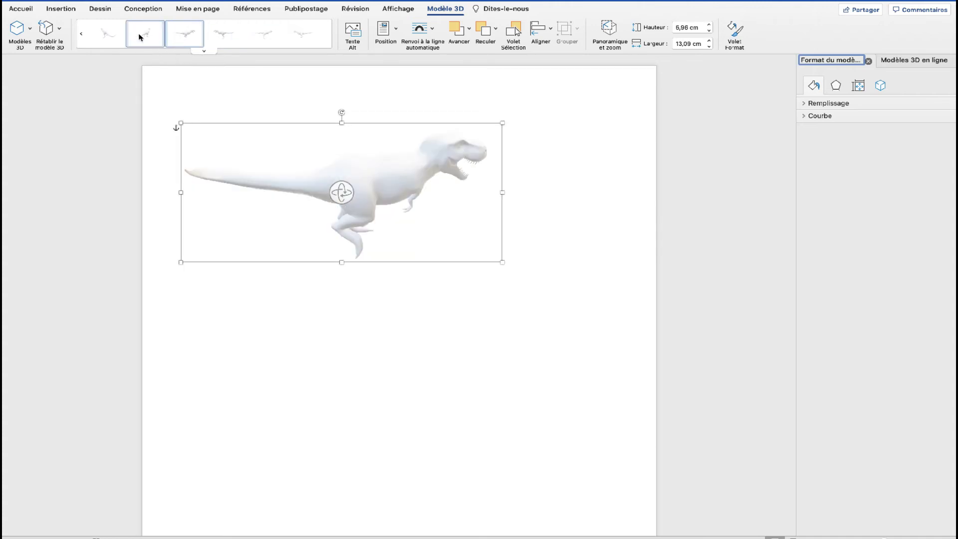
pyautogui.click(145, 34)
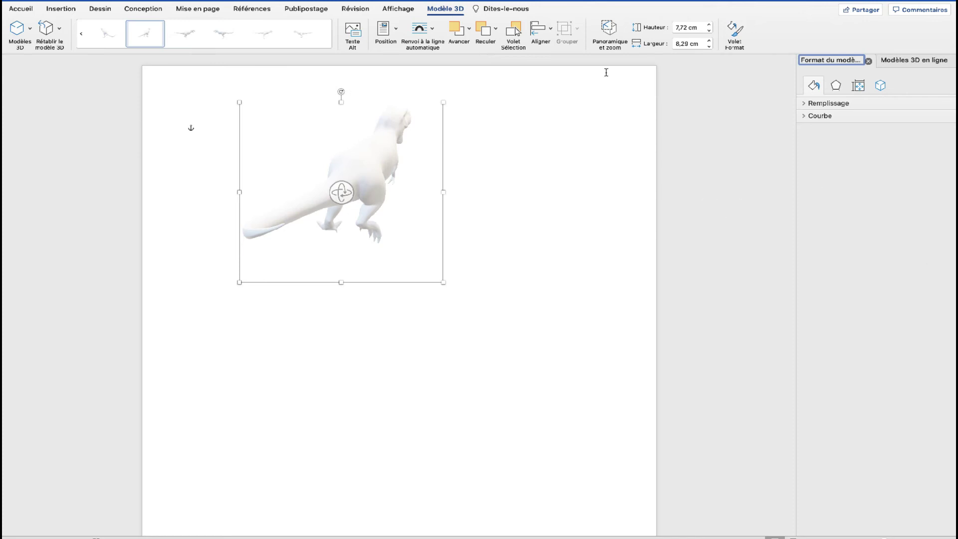
pyautogui.click(880, 88)
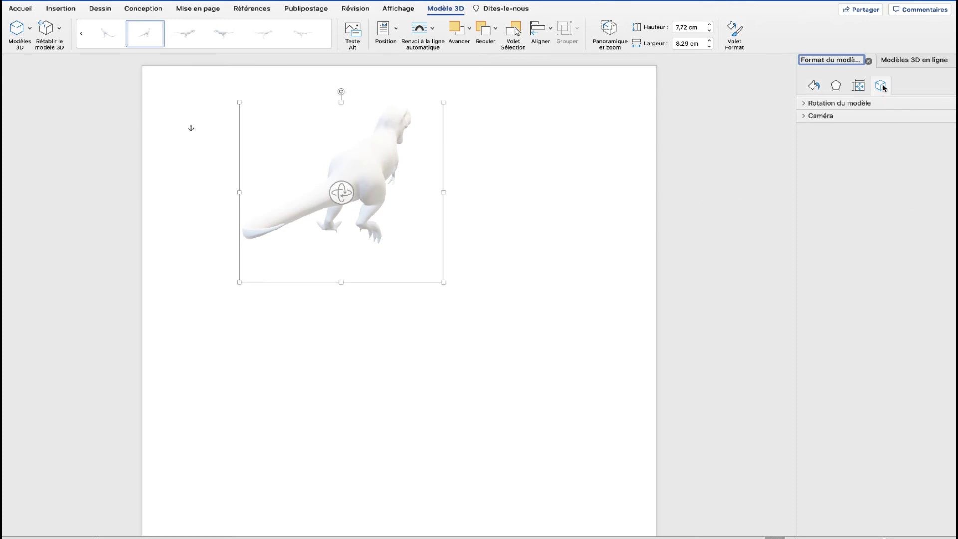
# - Insert the draped male bust and the fox from the Sculptures category together
pyautogui.click(909, 60)
pyautogui.scroll(2, 874, 208)
pyautogui.click(844, 224)
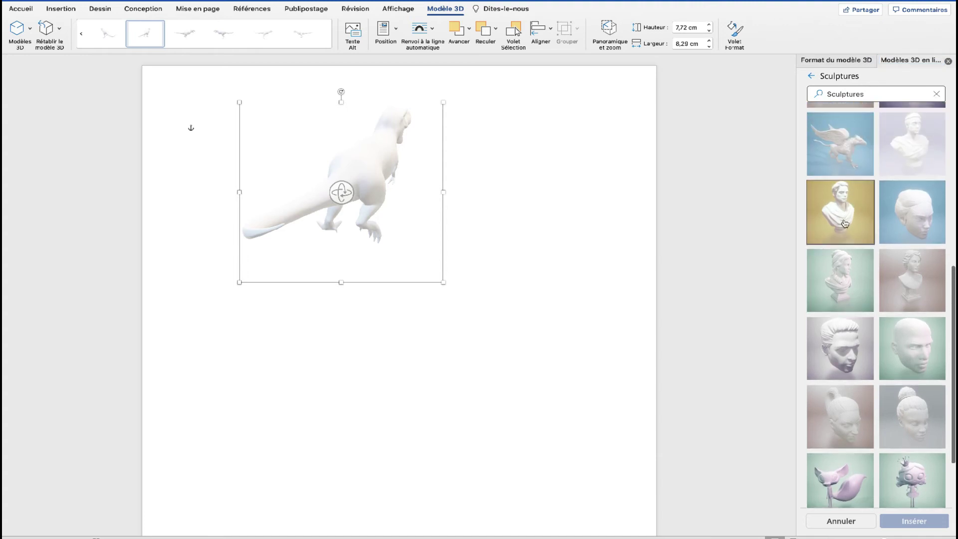
pyautogui.click(859, 487)
pyautogui.click(896, 523)
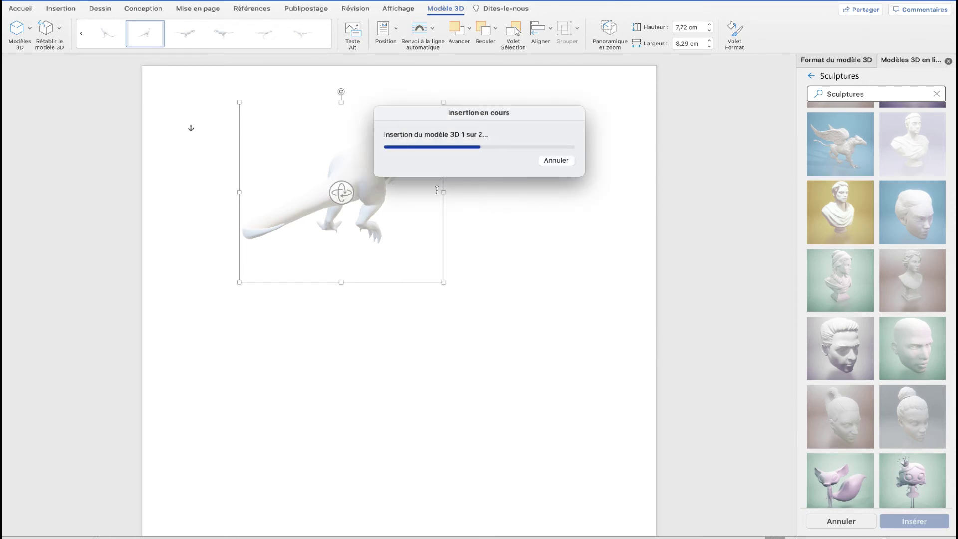
# - Place the bust below the T-rex and the fox to the bust's right, and rotate the fox to face right
pyautogui.moveTo(271, 199); pyautogui.dragTo(455, 352)
pyautogui.click(274, 215)
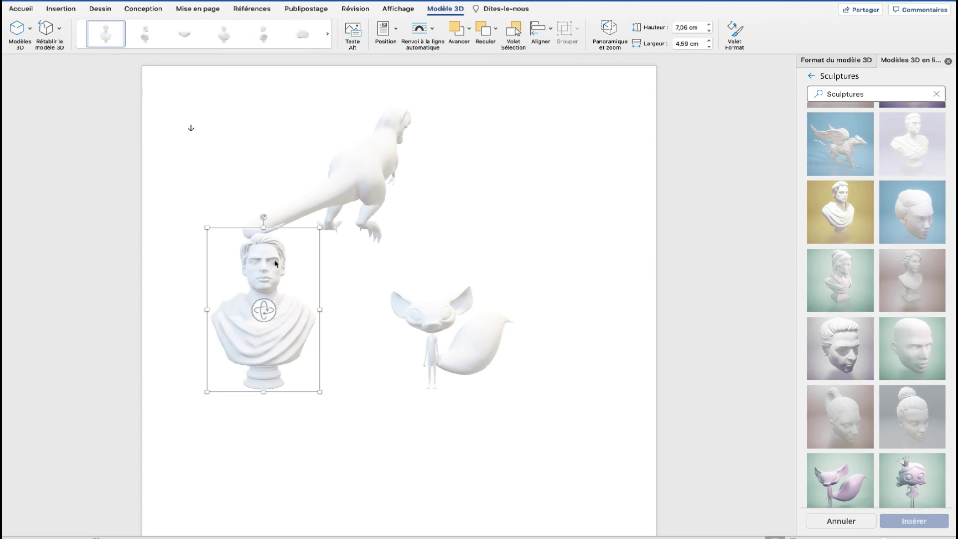
pyautogui.moveTo(278, 264); pyautogui.dragTo(278, 288)
pyautogui.moveTo(479, 335); pyautogui.dragTo(627, 340)
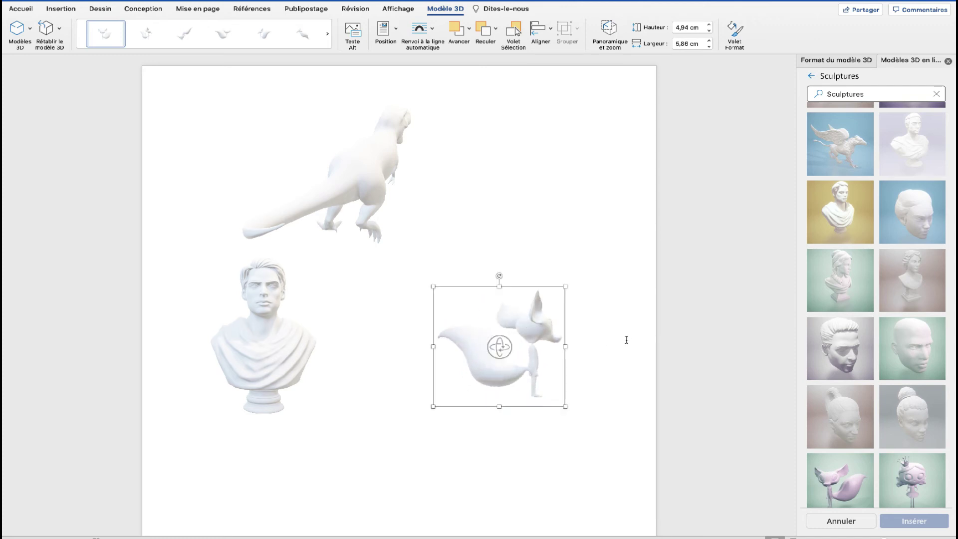
# - Rotate the male bust slightly so that it looks to the right, and deselect it
pyautogui.click(242, 310)
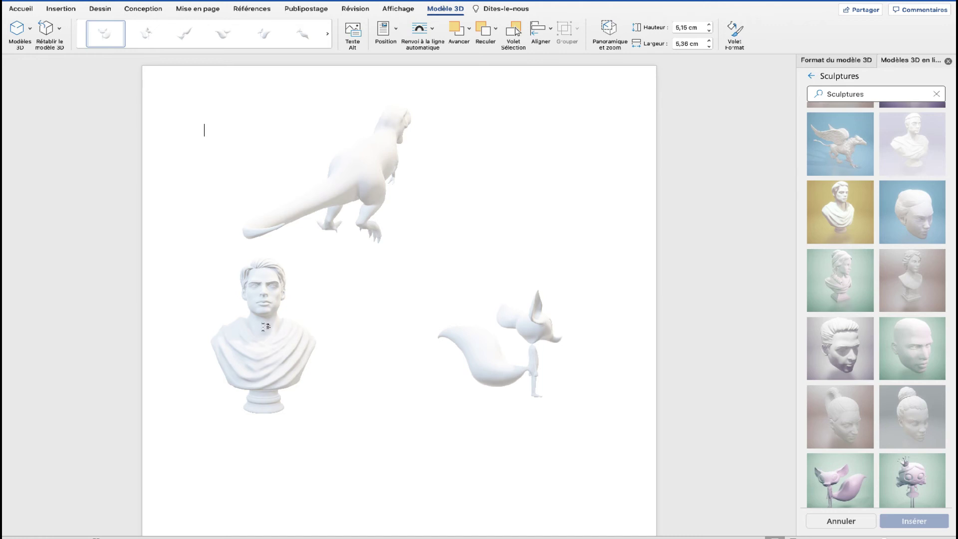
pyautogui.click(265, 335)
pyautogui.moveTo(280, 340); pyautogui.dragTo(318, 342)
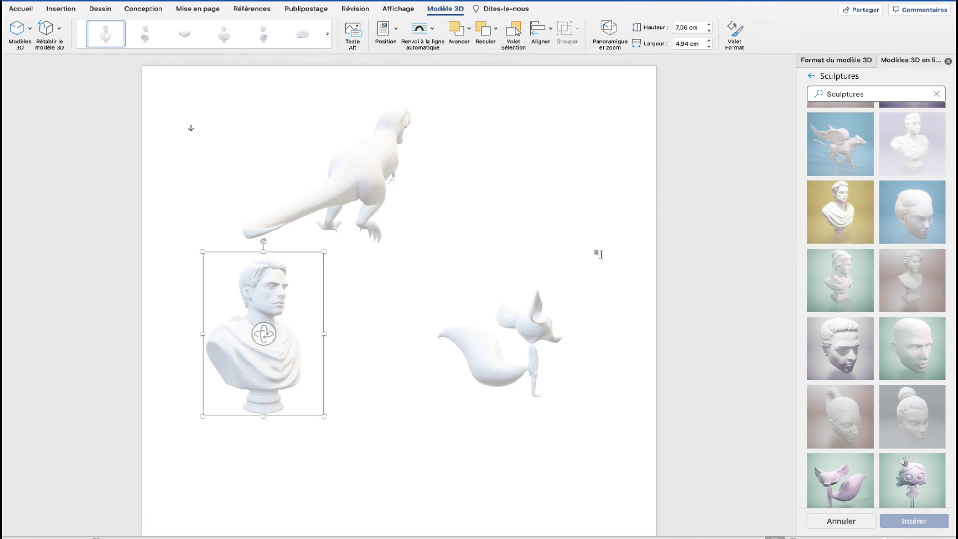
pyautogui.click(432, 385)
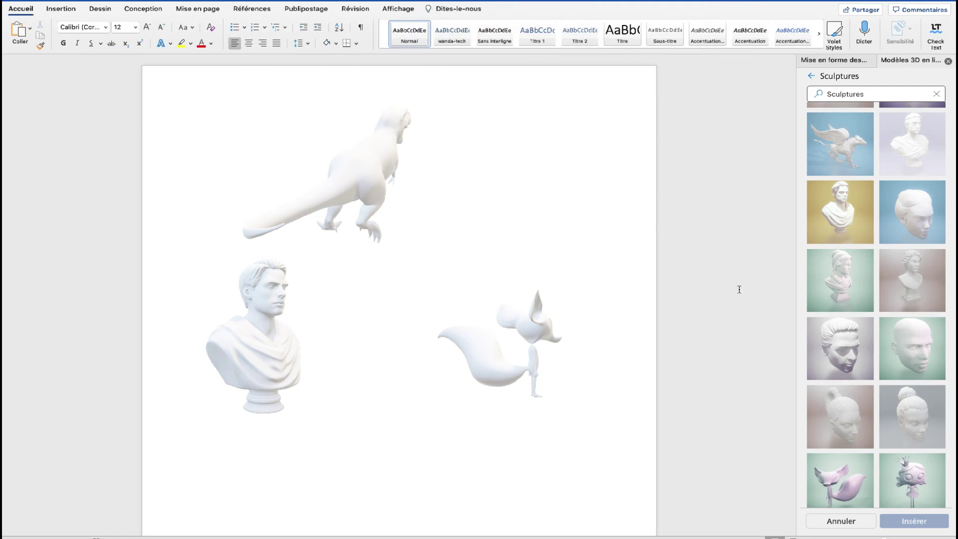
pyautogui.click(896, 220)
pyautogui.scroll(5, 896, 220)
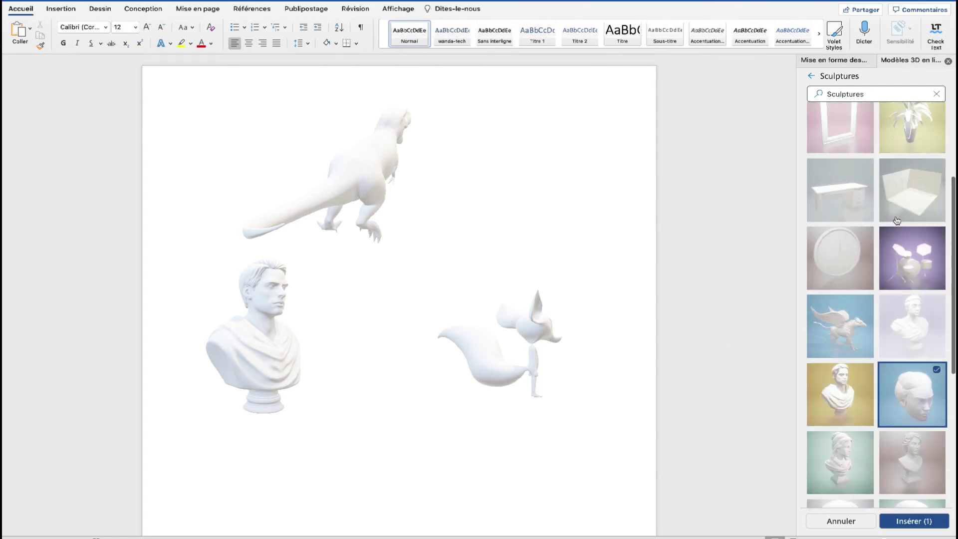
pyautogui.scroll(-1, 897, 220)
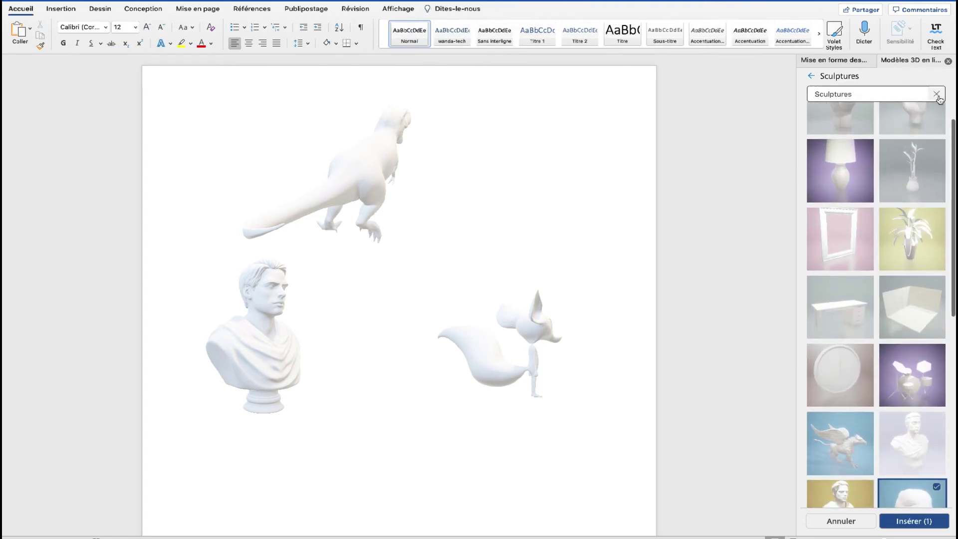
pyautogui.click(931, 97)
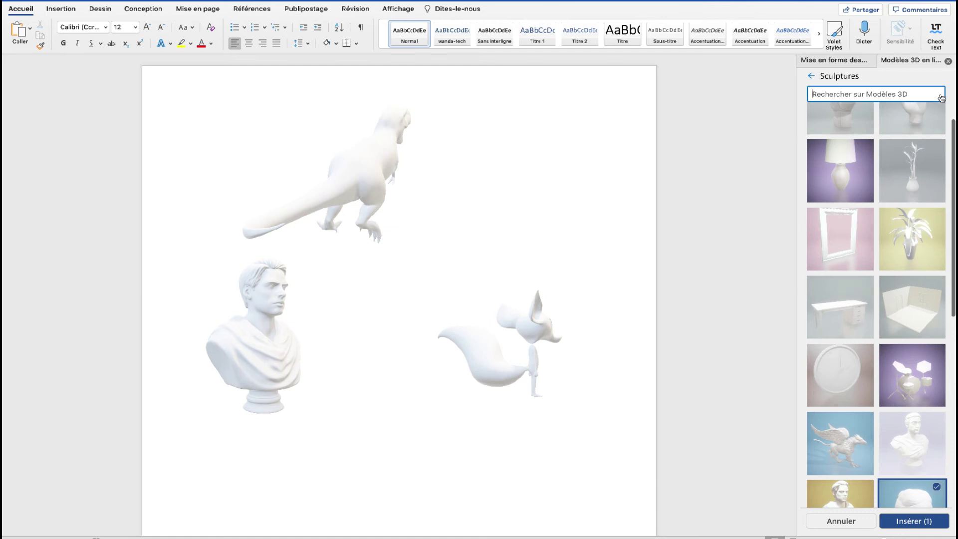
# - Return to the 3D model categories and browse the models in the Emoji category
pyautogui.click(818, 76)
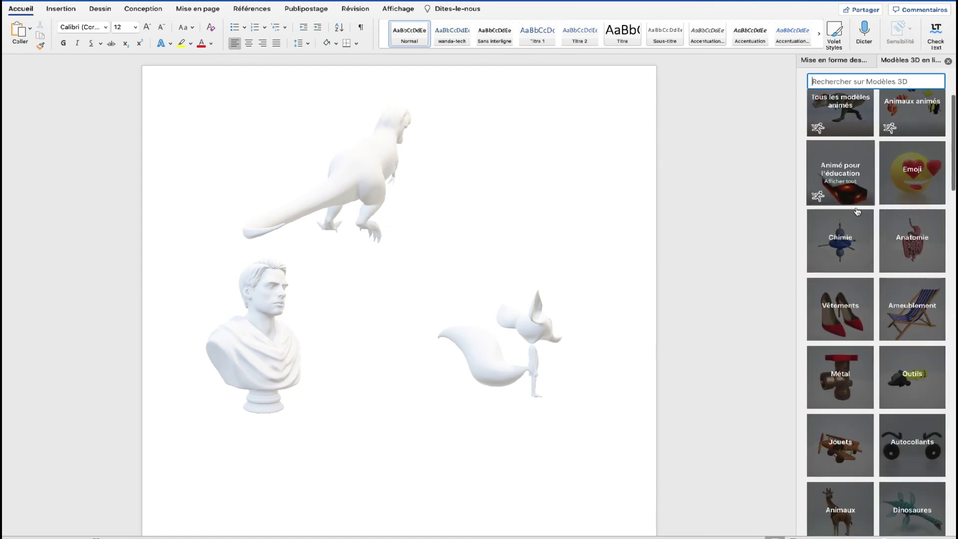
pyautogui.click(911, 190)
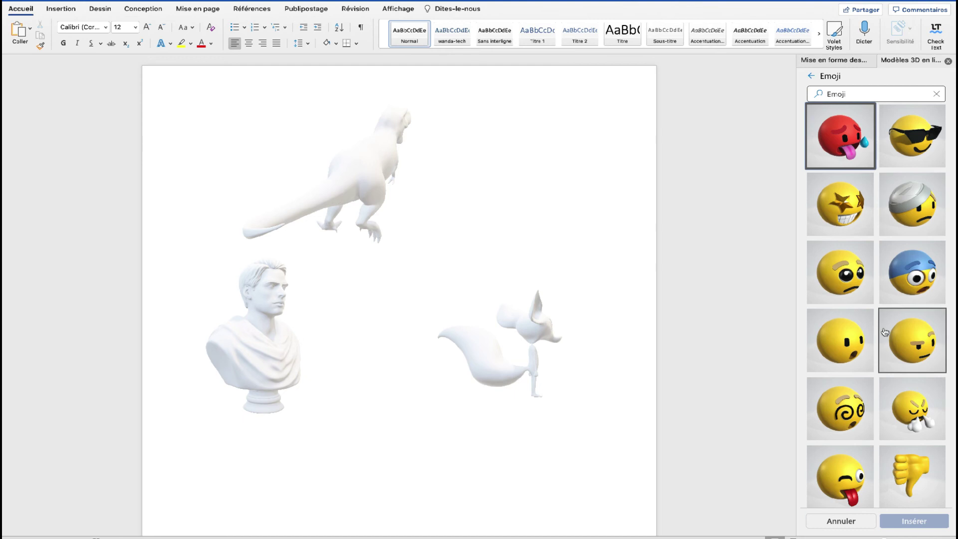
pyautogui.scroll(-2, 884, 332)
pyautogui.scroll(-10, 884, 332)
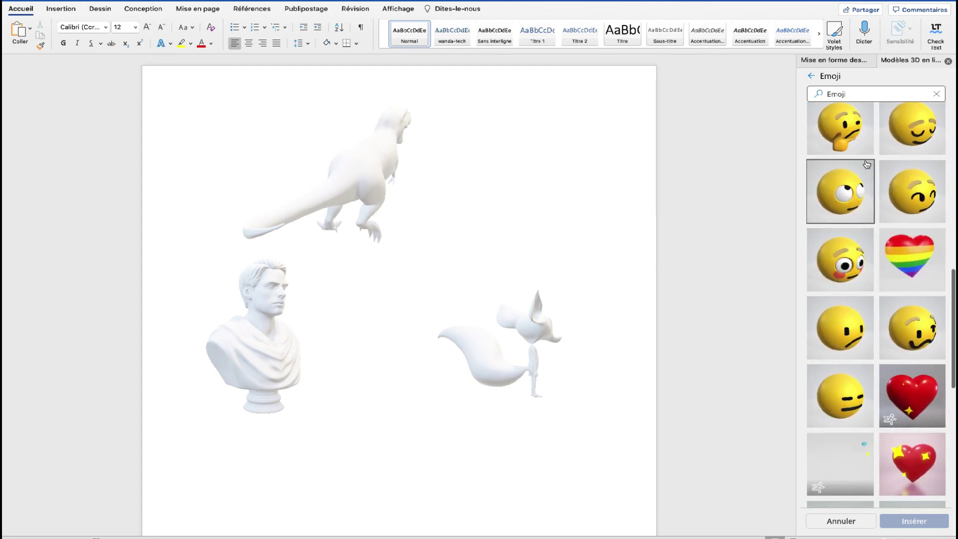
# - Insert the animated dark drone with the blue-violet thumbnail background from the Électronique et gadgets category
pyautogui.click(811, 75)
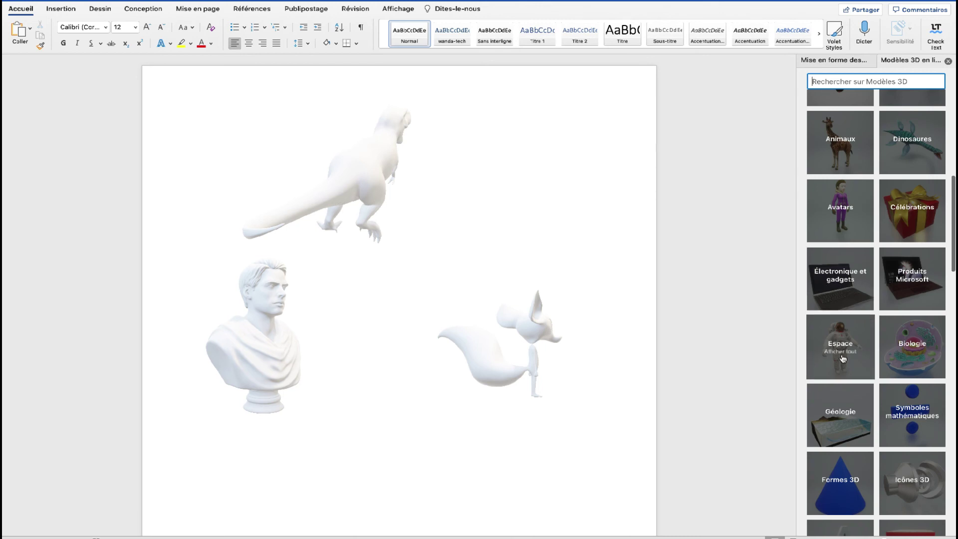
pyautogui.click(859, 285)
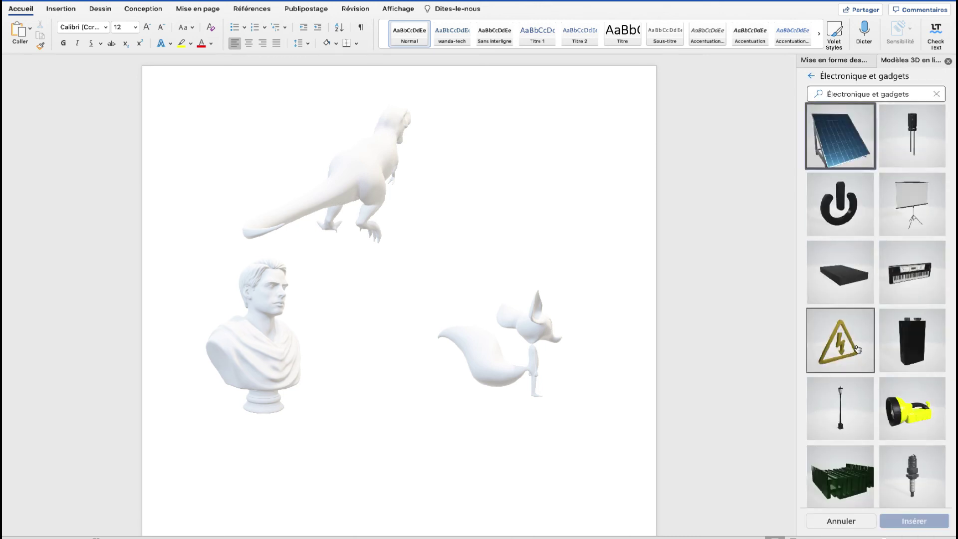
pyautogui.scroll(-10, 865, 271)
pyautogui.scroll(-5, 858, 349)
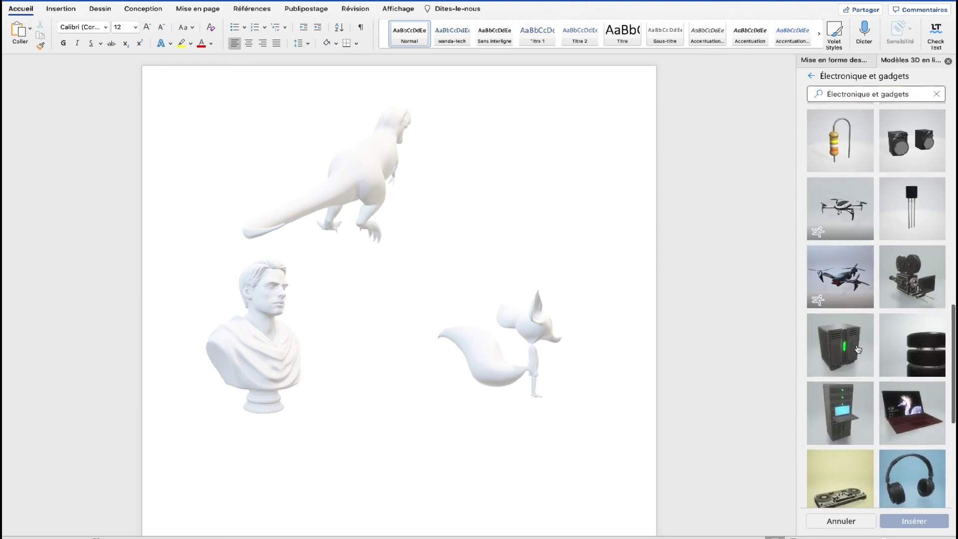
pyautogui.scroll(-5, 851, 429)
pyautogui.scroll(2, 851, 434)
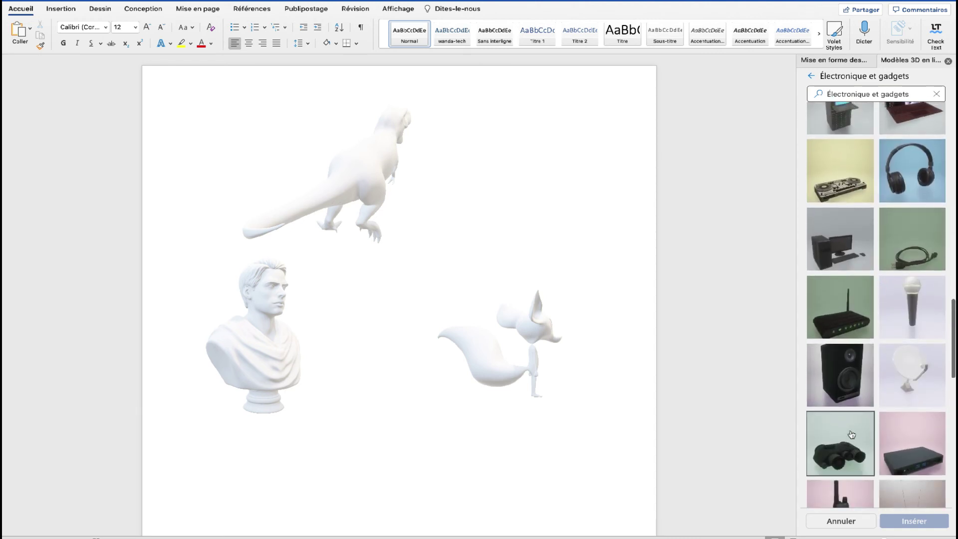
pyautogui.scroll(10, 851, 434)
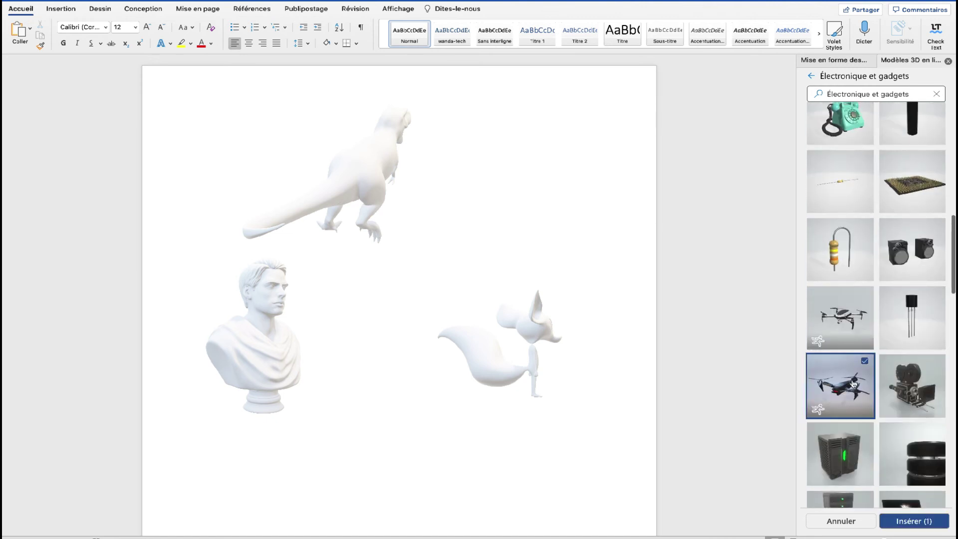
pyautogui.click(855, 384)
pyautogui.click(890, 517)
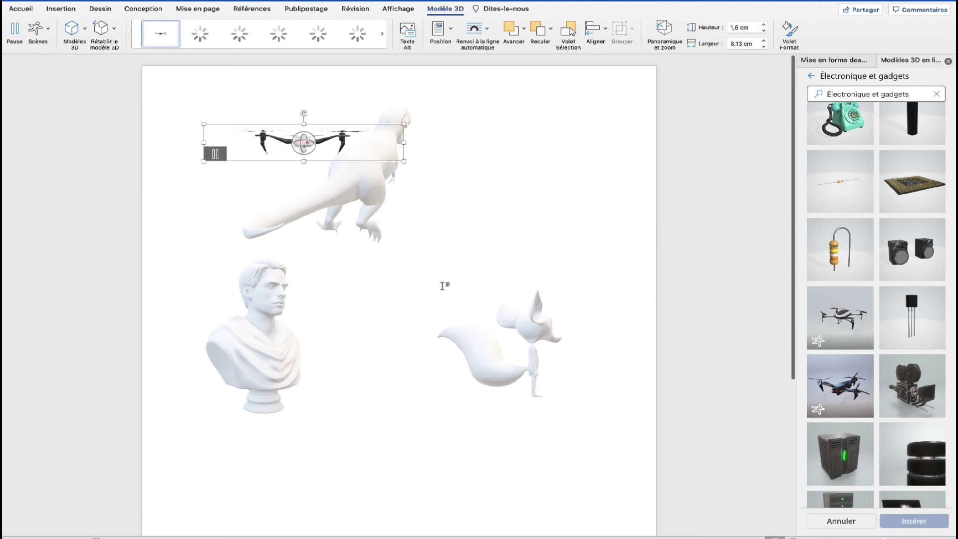
# - Place the drone below and between the bust and the fox, and rotate it in 3D so it is seen obliquely from above
pyautogui.moveTo(333, 134); pyautogui.dragTo(521, 238)
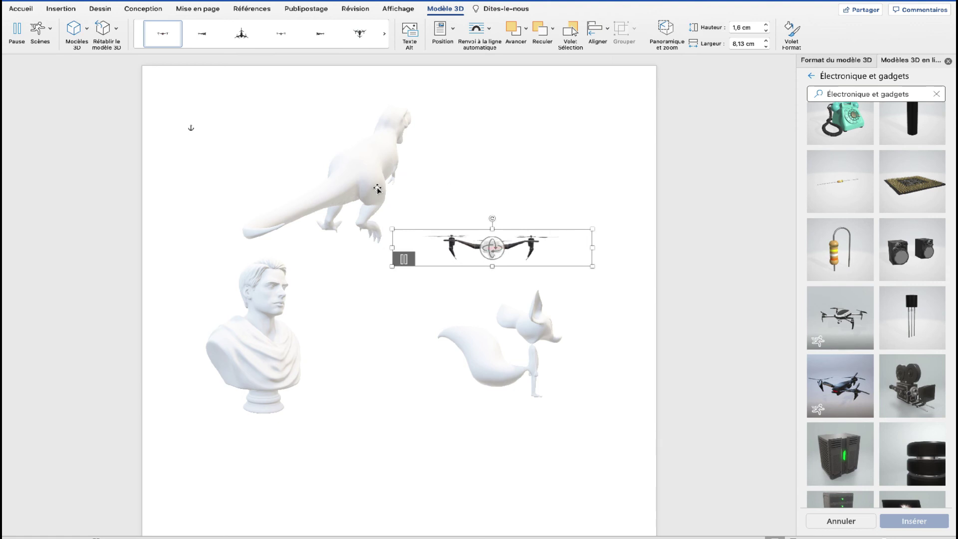
pyautogui.scroll(-2, 456, 263)
pyautogui.moveTo(517, 221); pyautogui.dragTo(444, 412)
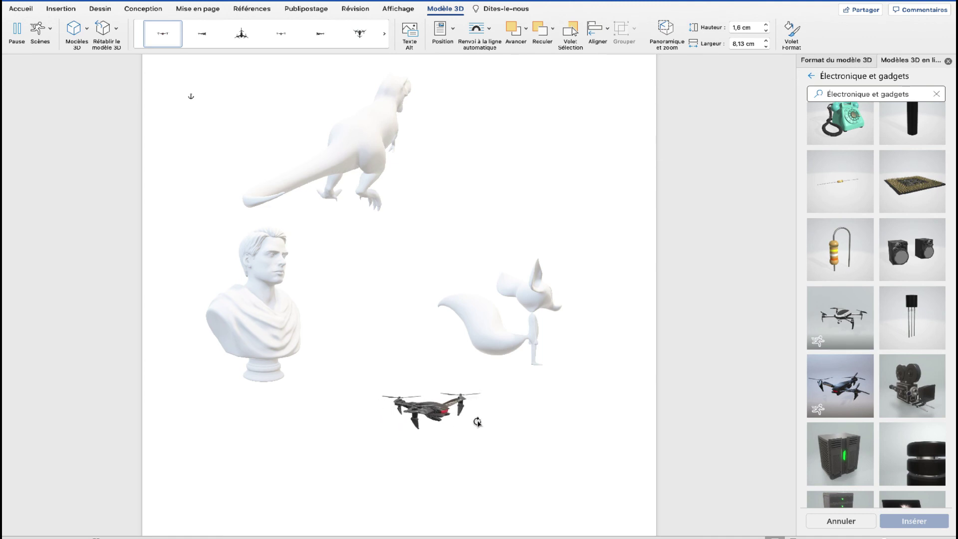
pyautogui.moveTo(503, 469); pyautogui.dragTo(465, 453)
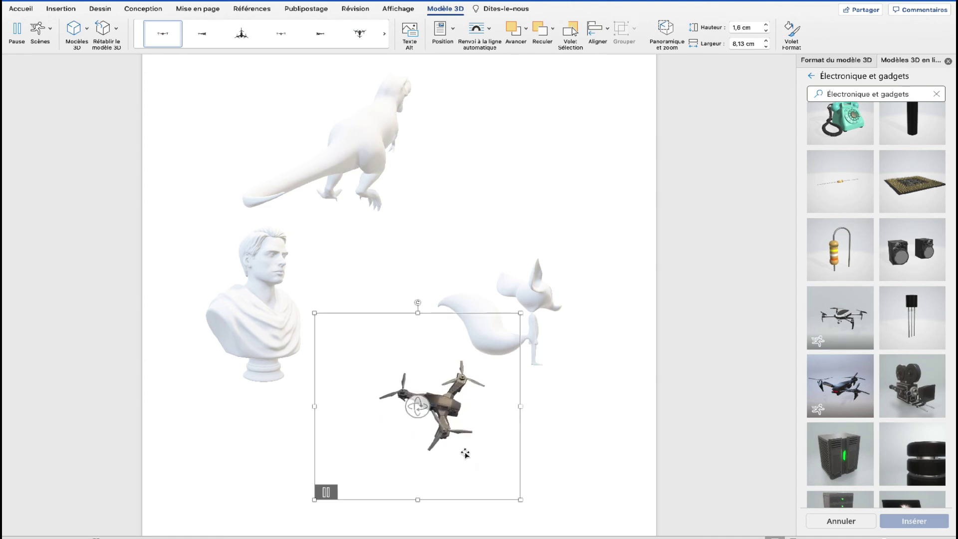
pyautogui.moveTo(450, 409); pyautogui.dragTo(432, 421)
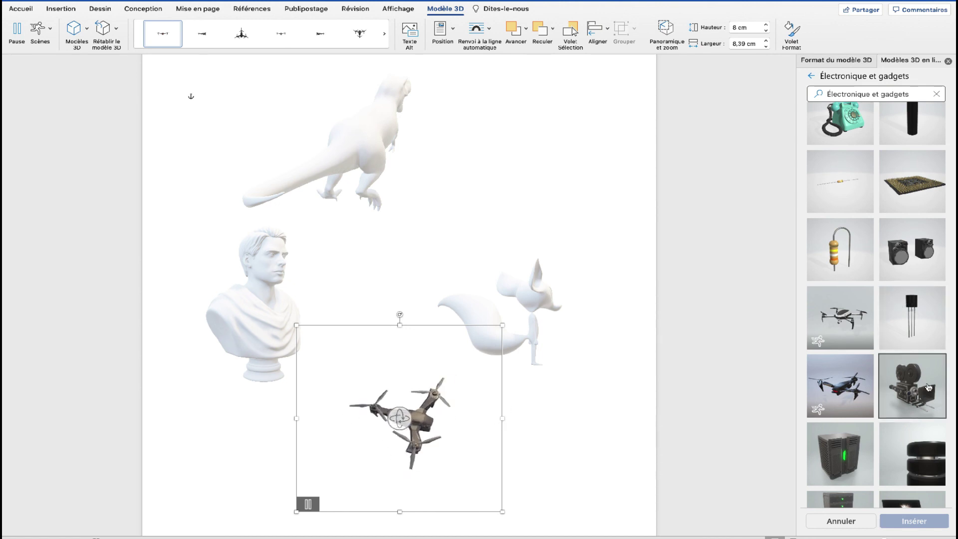
# - Browse further models in the Électronique et gadgets category
pyautogui.scroll(-3, 925, 391)
pyautogui.scroll(-10, 928, 388)
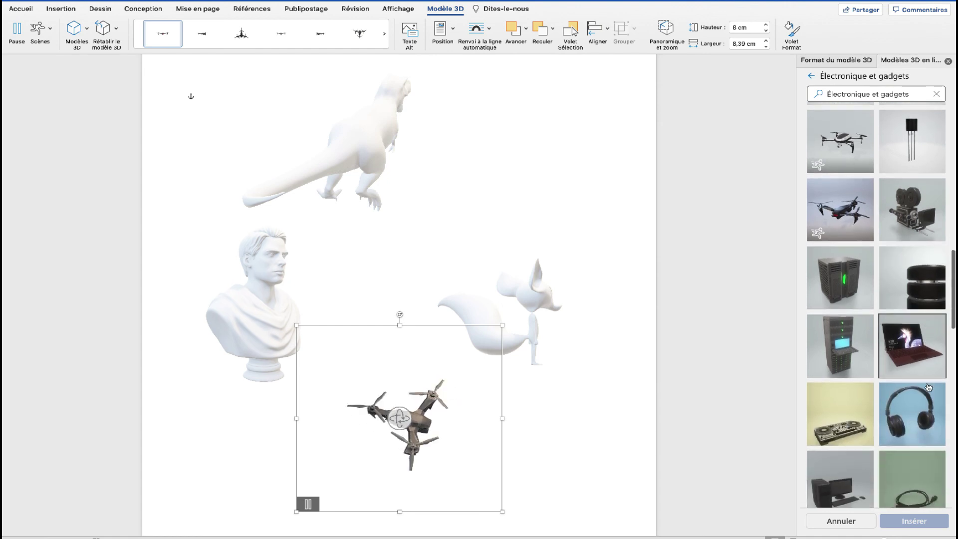